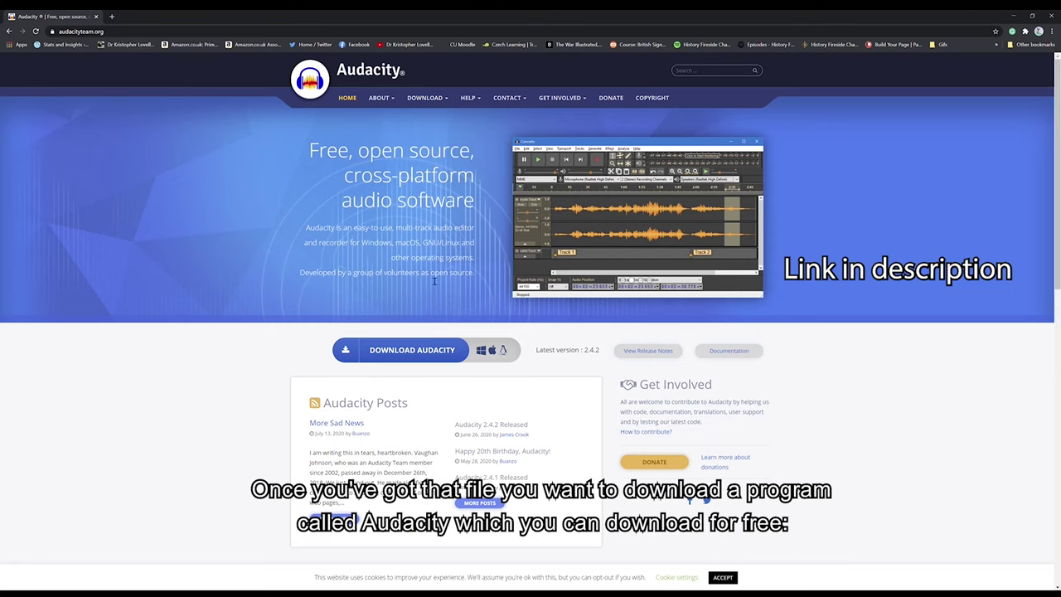
Go from Audacity's download and plug-ins pages to the FFmpeg FAQ's Windows installation instructions.
left_click(405, 349)
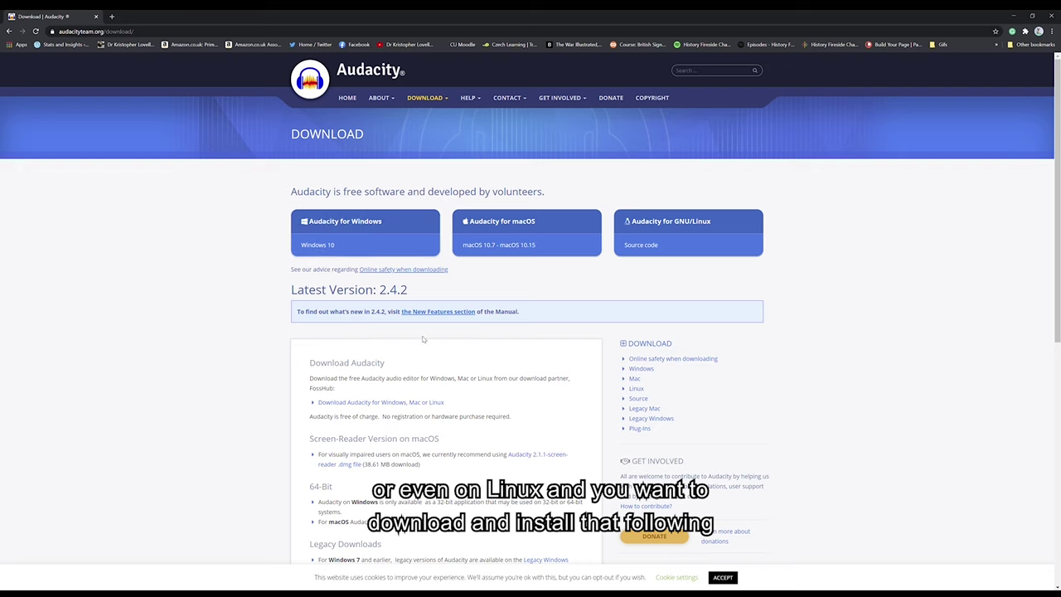
mouse_move(425, 98)
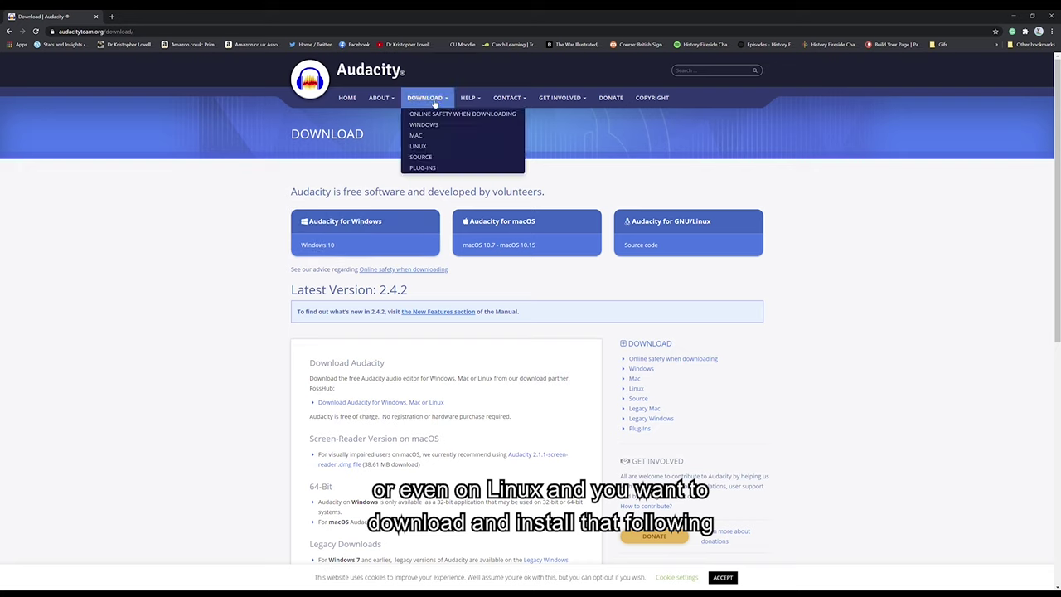
left_click(424, 168)
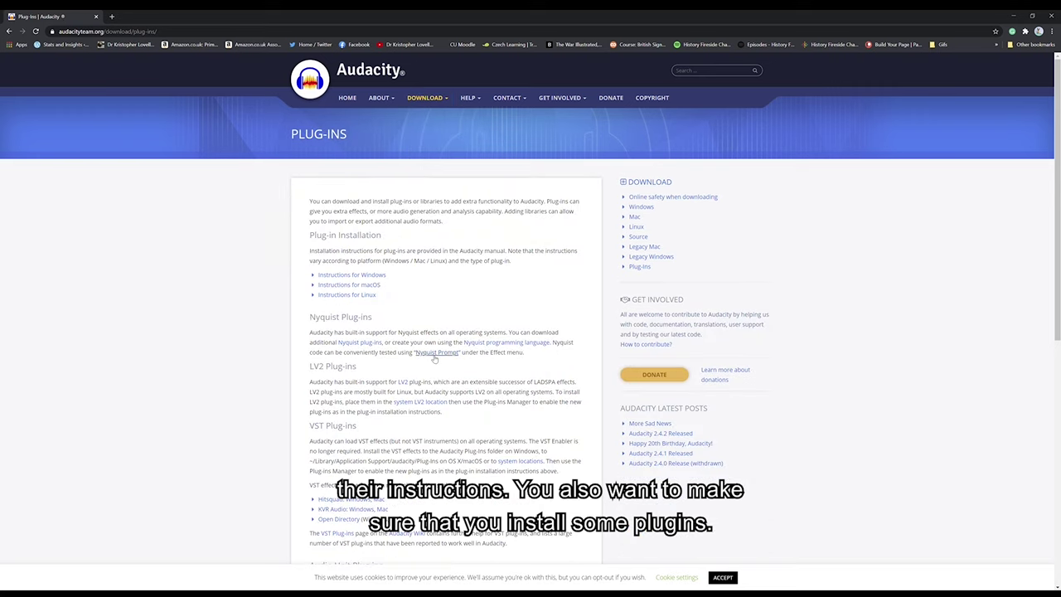
scroll(434, 358, "down", 5)
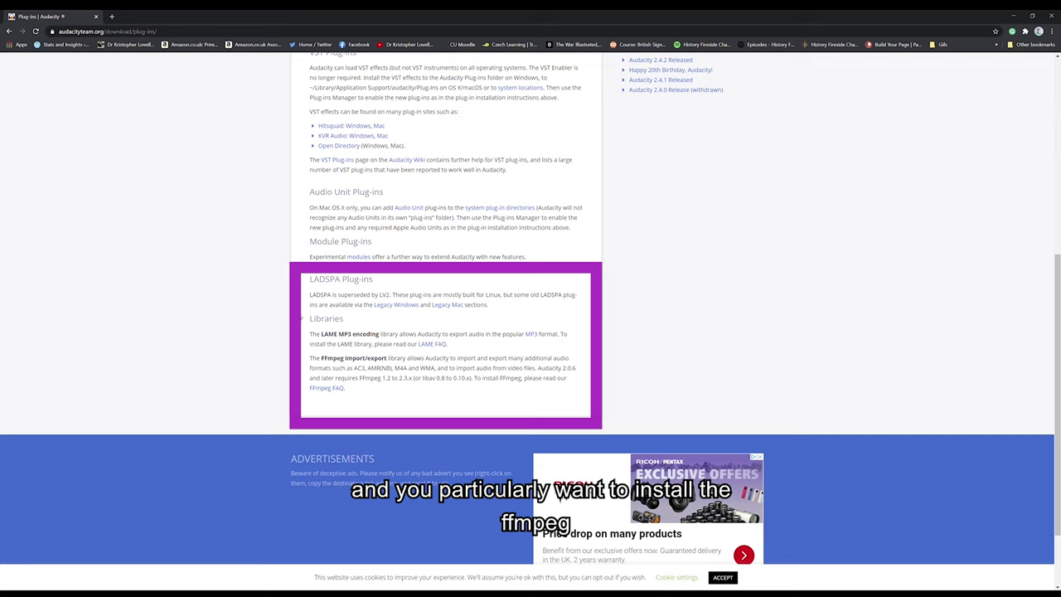
left_click(327, 388)
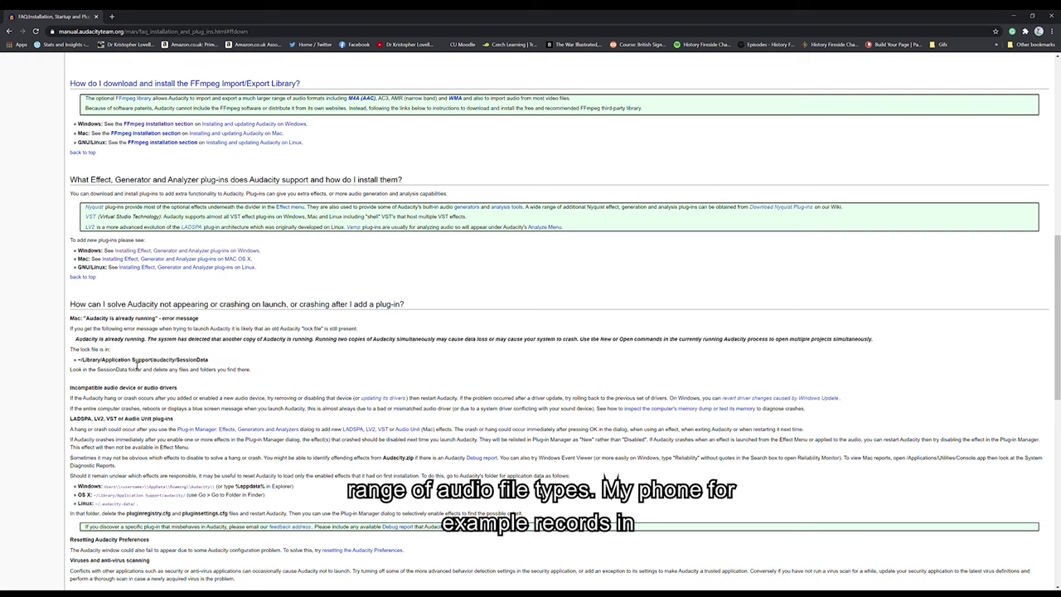
left_click(166, 123)
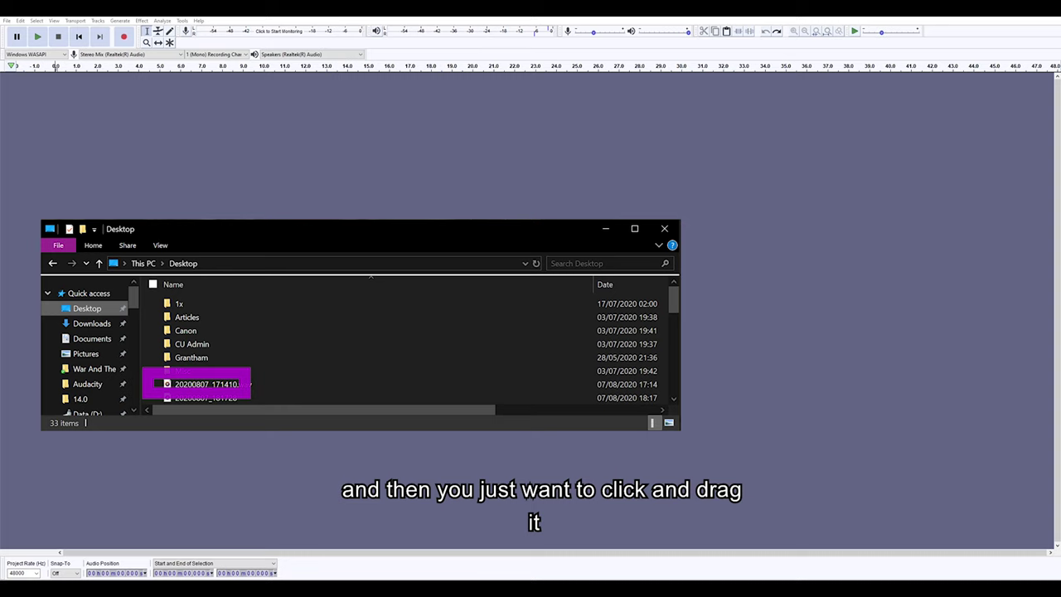
Import the 20200807 desktop recording, play it back, and select its opening stretch.
left_click_drag(206, 383, 298, 237)
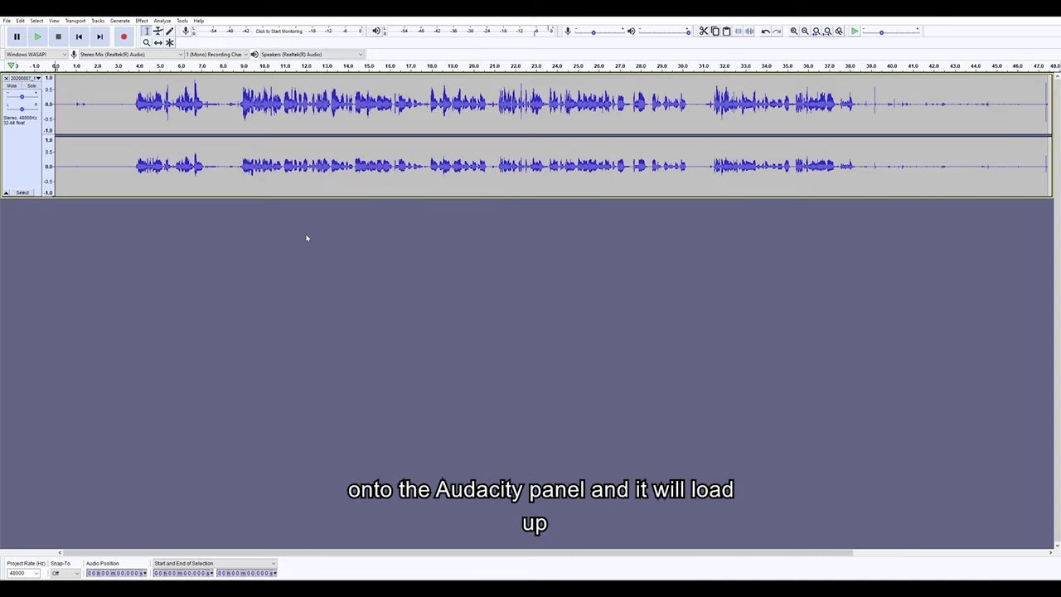
left_click(37, 35)
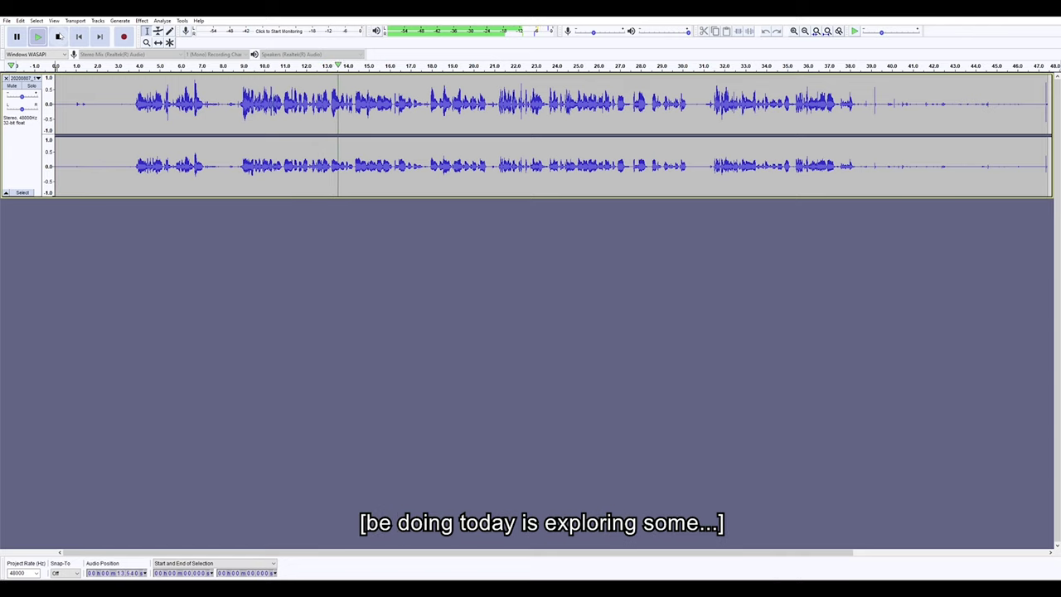
left_click(58, 37)
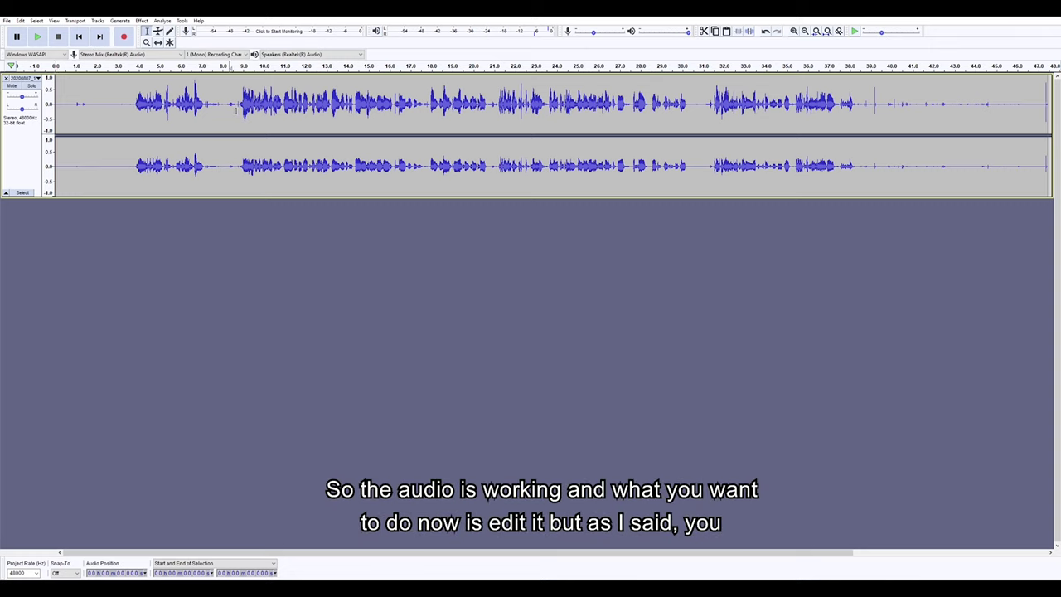
left_click_drag(239, 111, 48, 107)
Delete the selected opening, then the quiet tail from about 29.6 s onward.
key("Delete")
key("Delete")
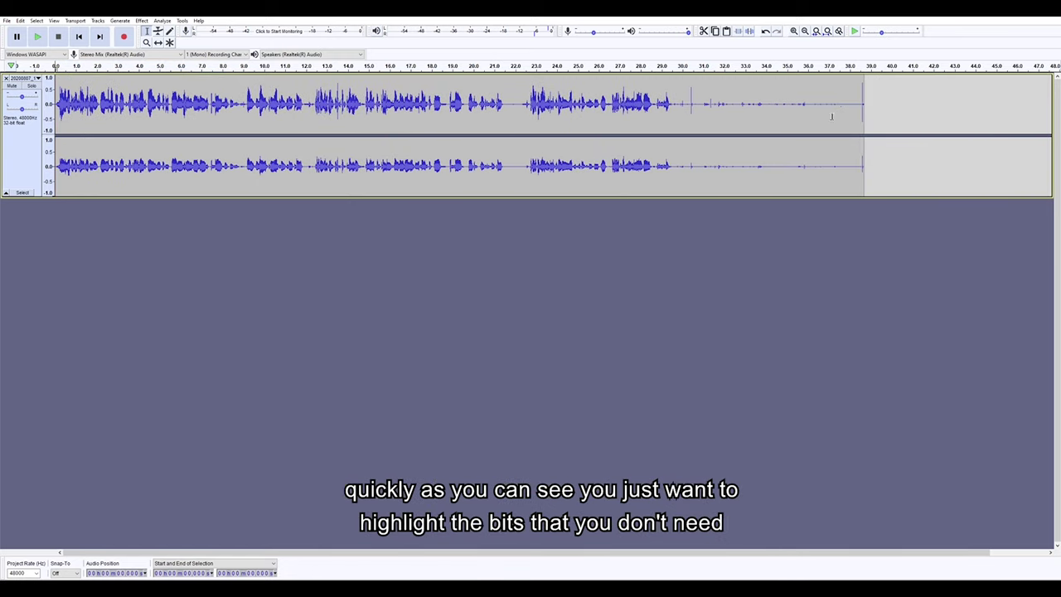
left_click_drag(828, 116, 679, 128)
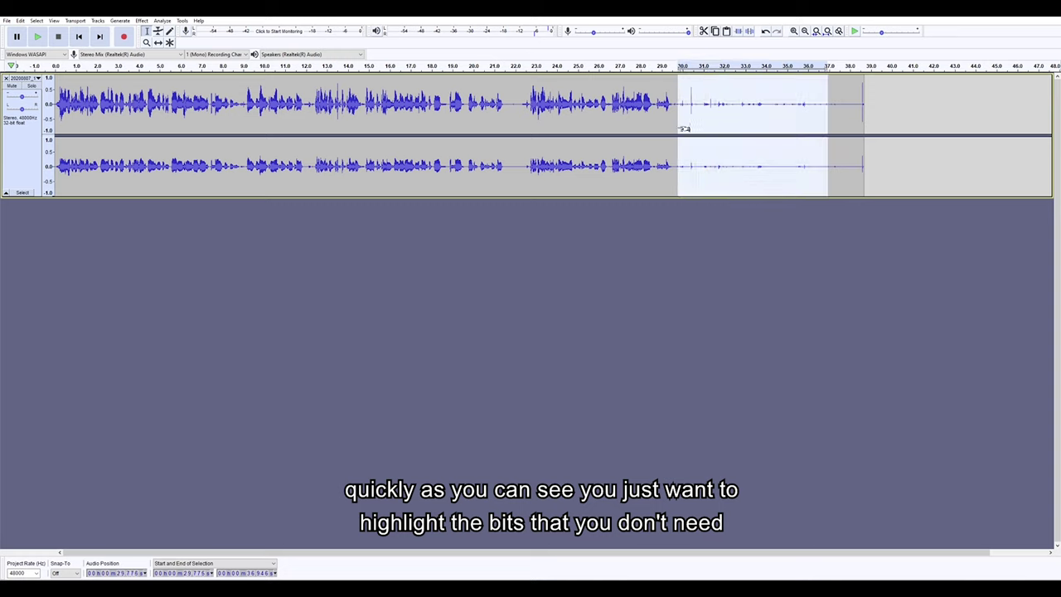
key("Delete")
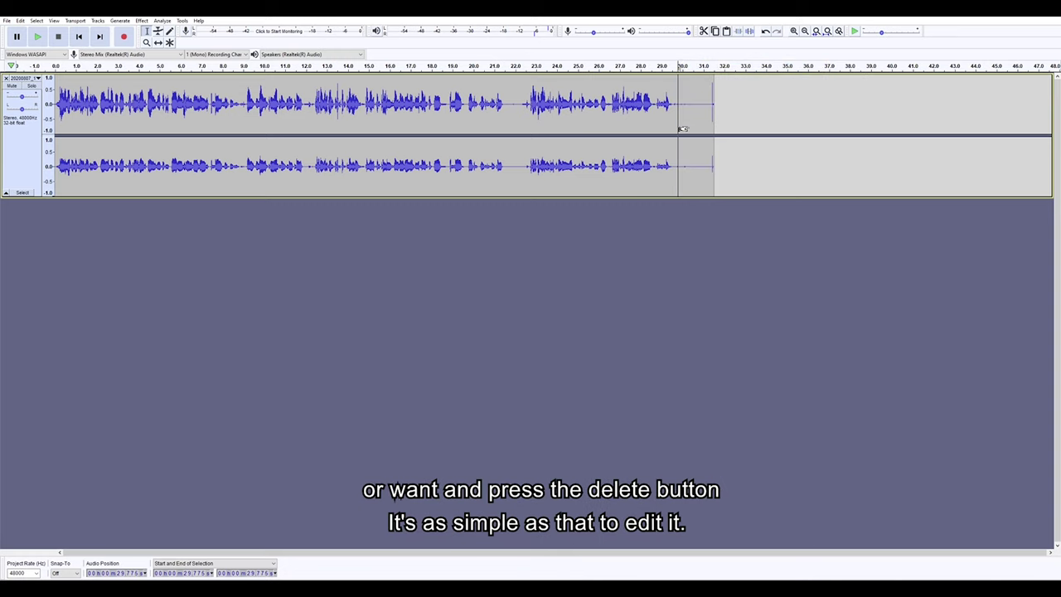
left_click_drag(741, 120, 673, 120)
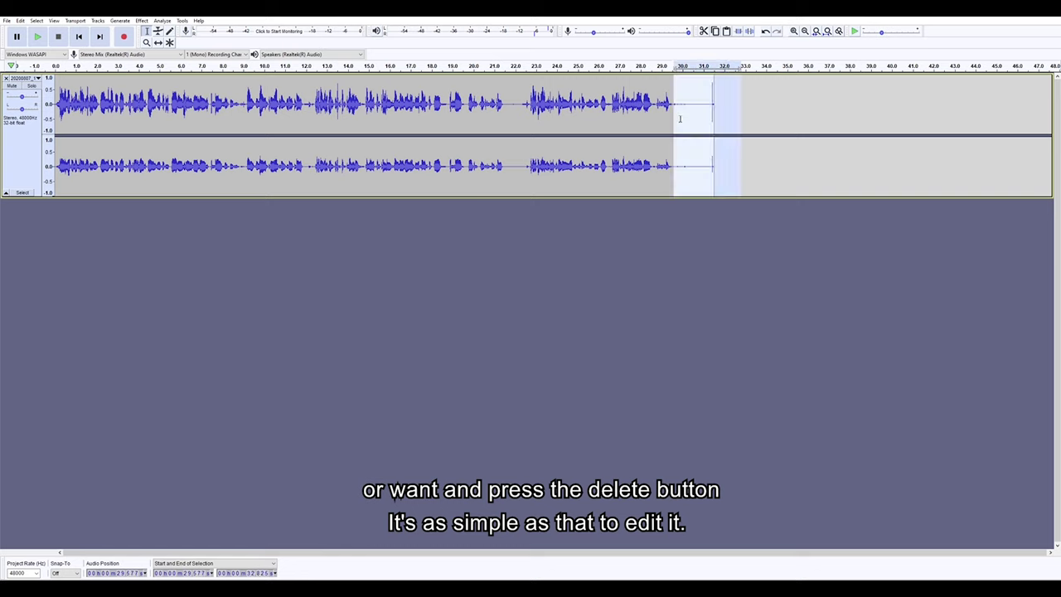
key("Delete")
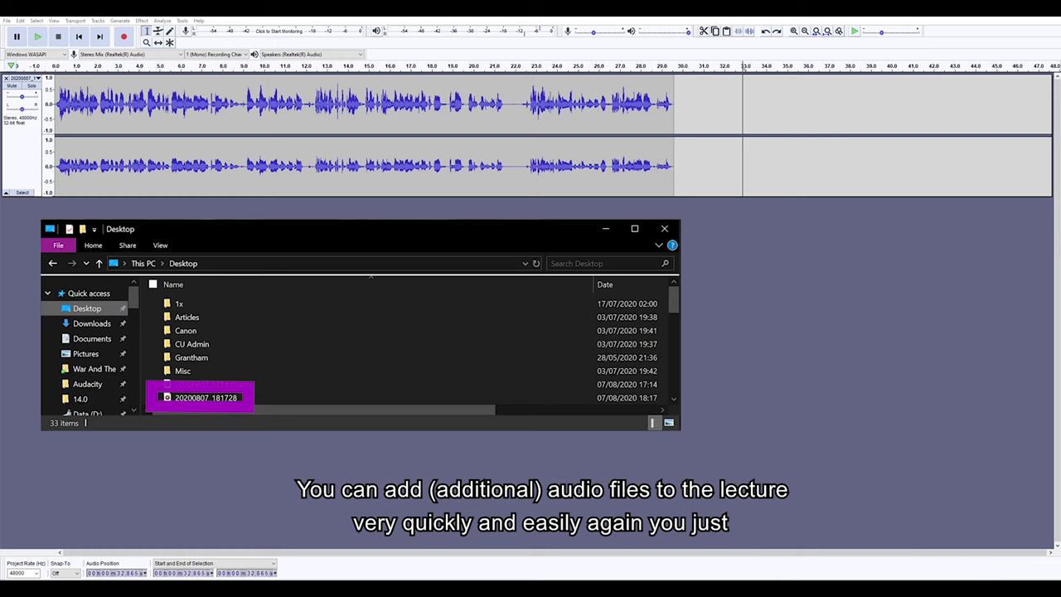
Import the second recording as a new track and cut its clip from 0 to 17.9 s.
left_click_drag(206, 397, 692, 320)
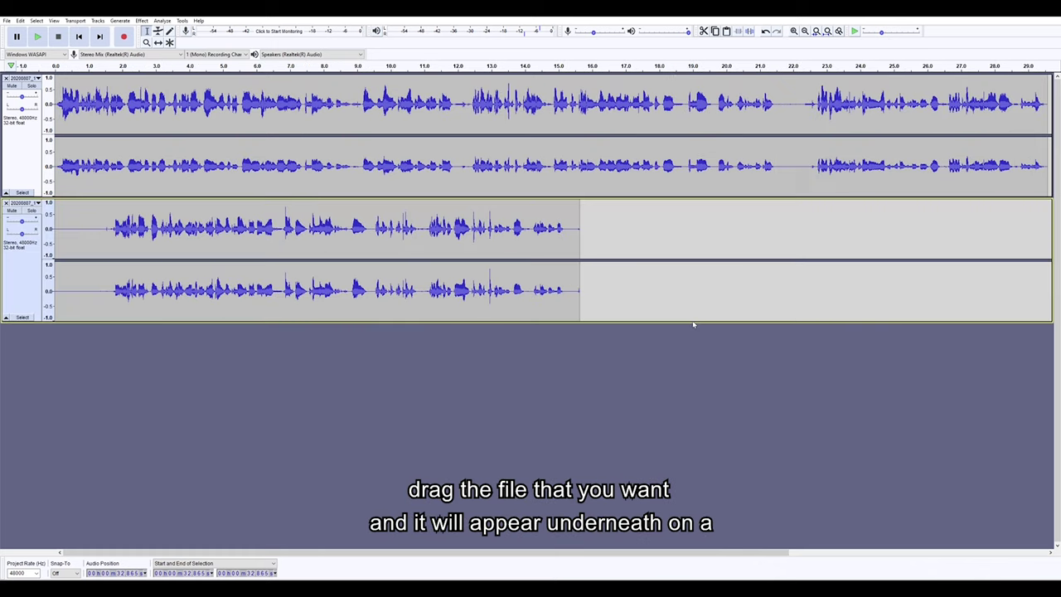
left_click(673, 369)
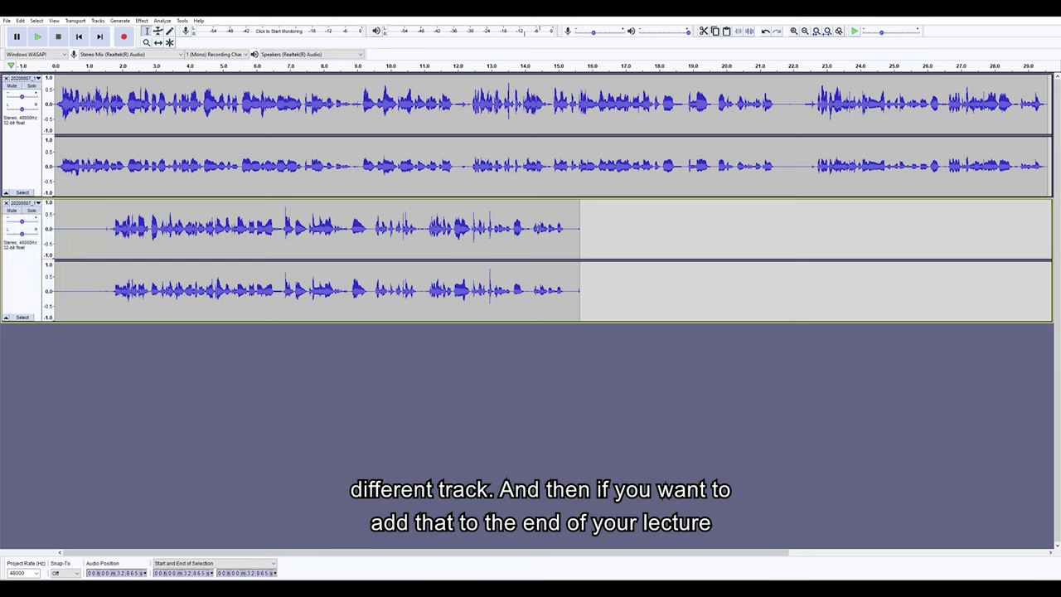
left_click(108, 223)
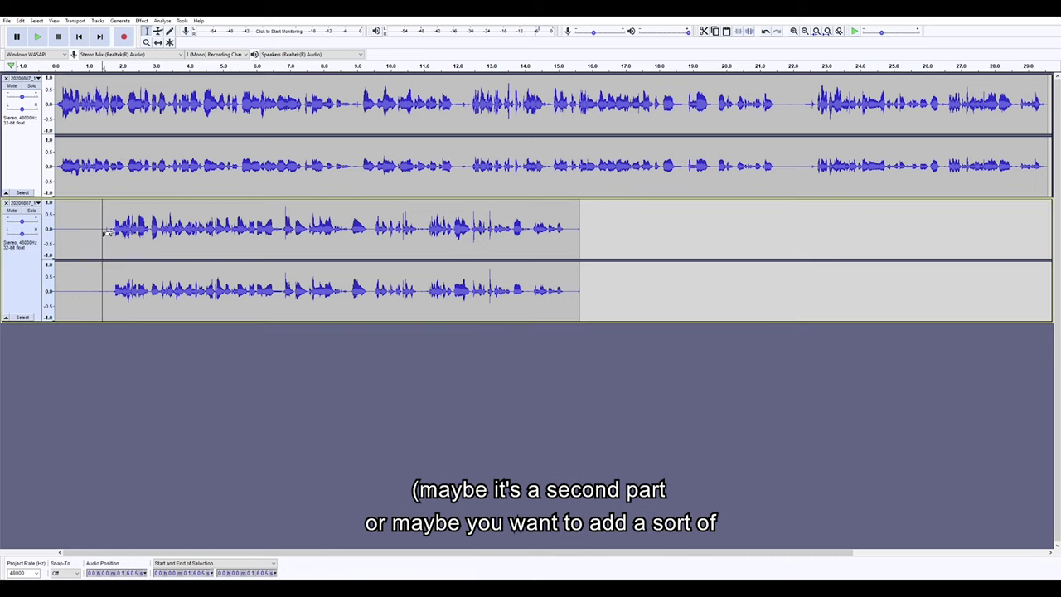
left_click(93, 224)
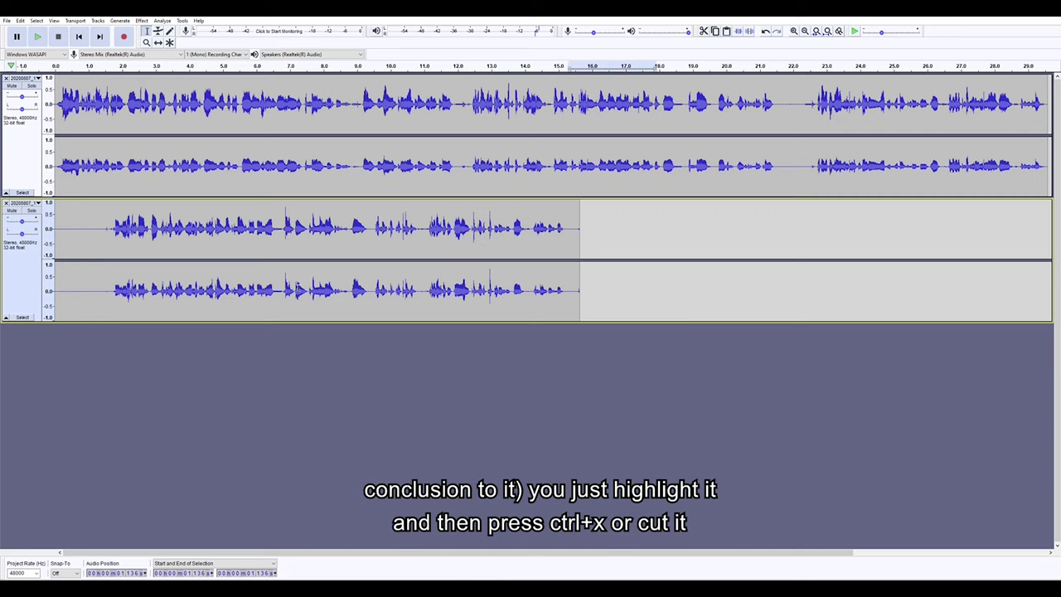
left_click_drag(656, 236, 55, 237)
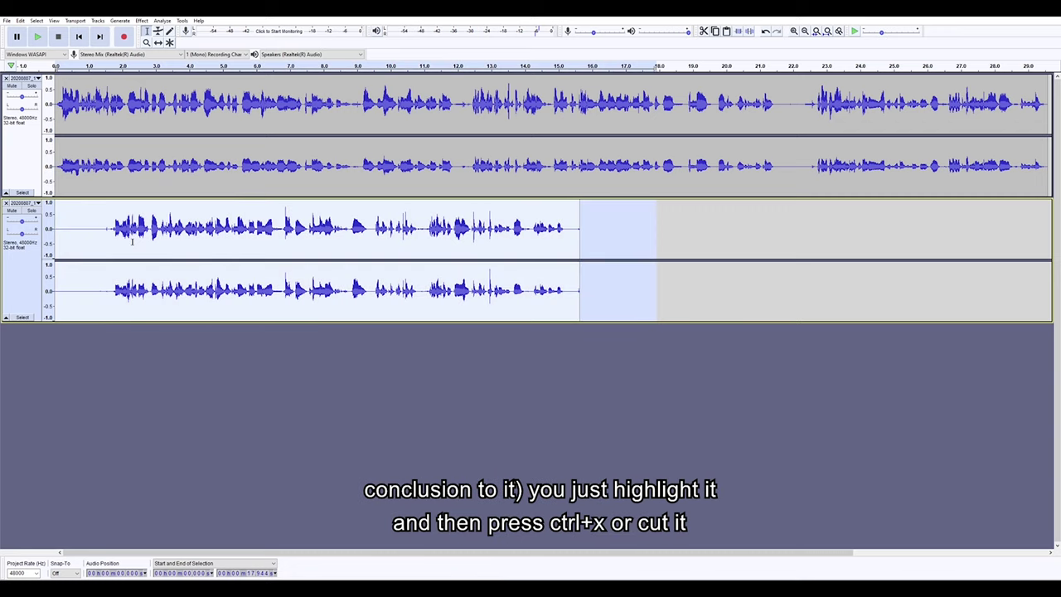
key("ctrl+x")
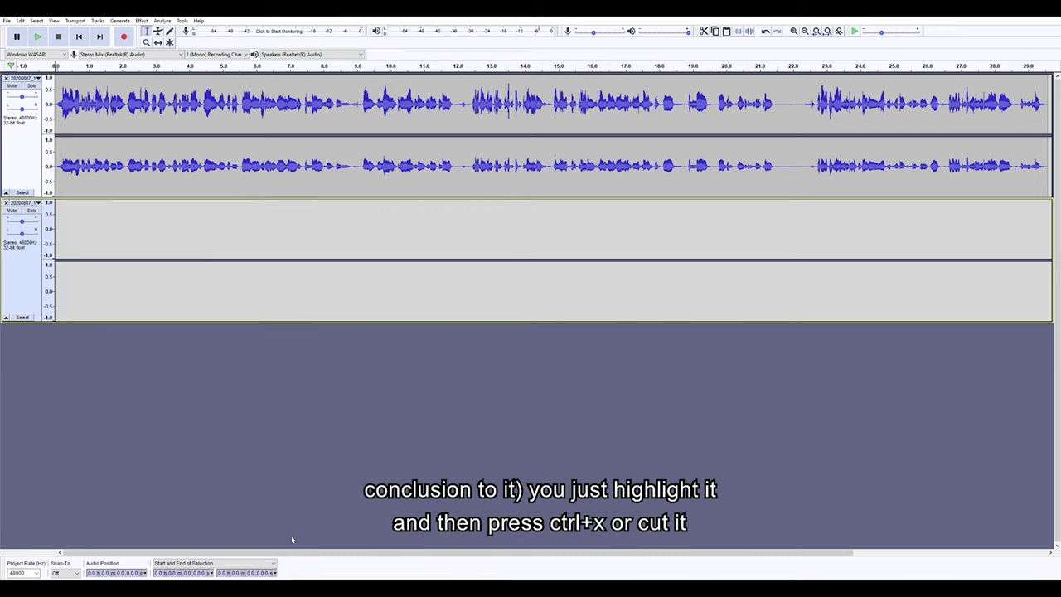
Paste the clip at the lecture's end near 29.6 s and play from about 23 s.
left_click_drag(295, 550, 613, 543)
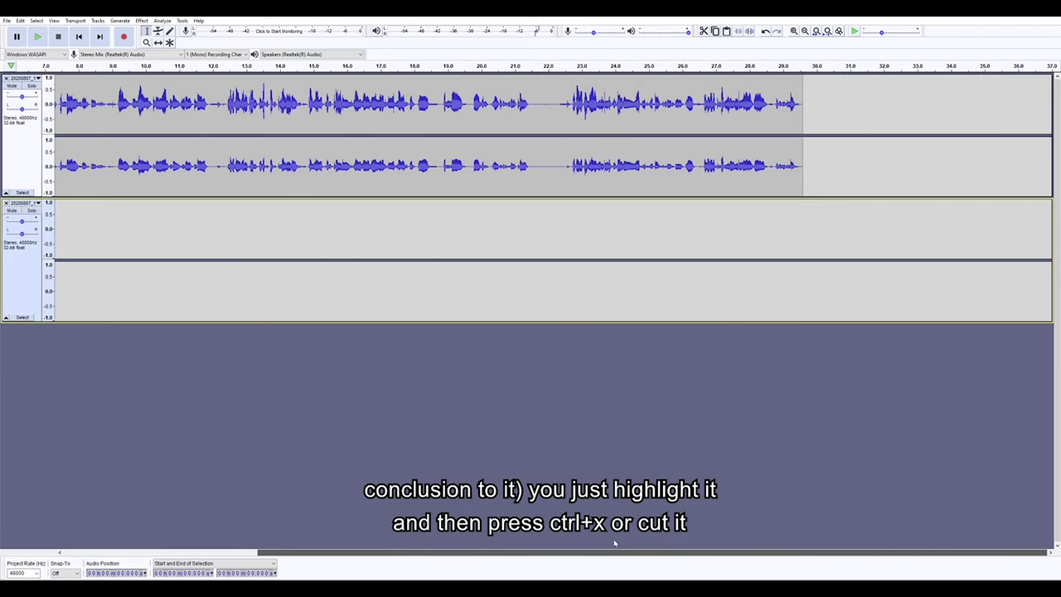
left_click(806, 100)
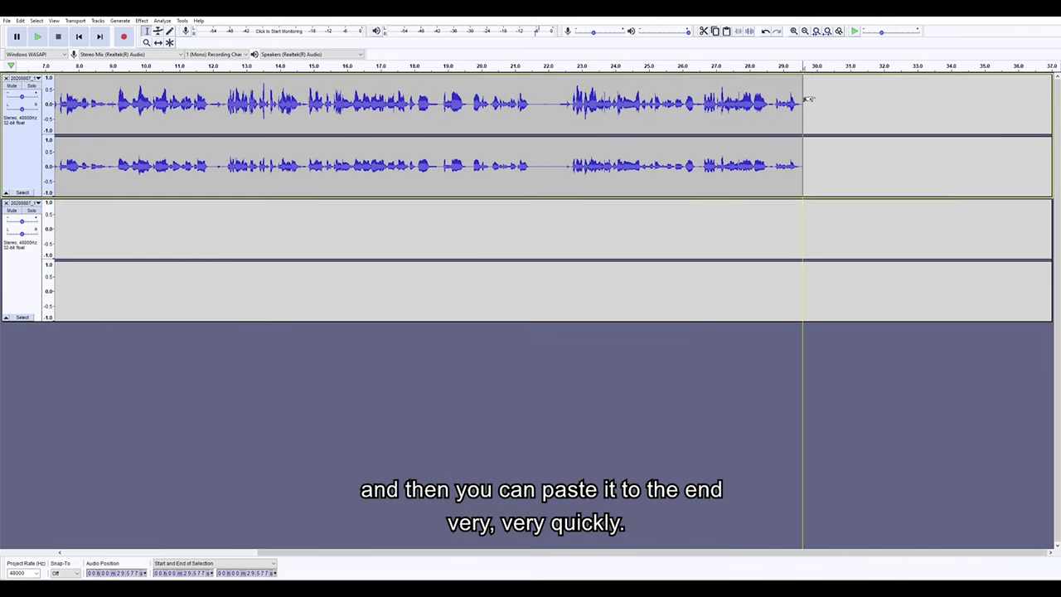
key("ctrl+v")
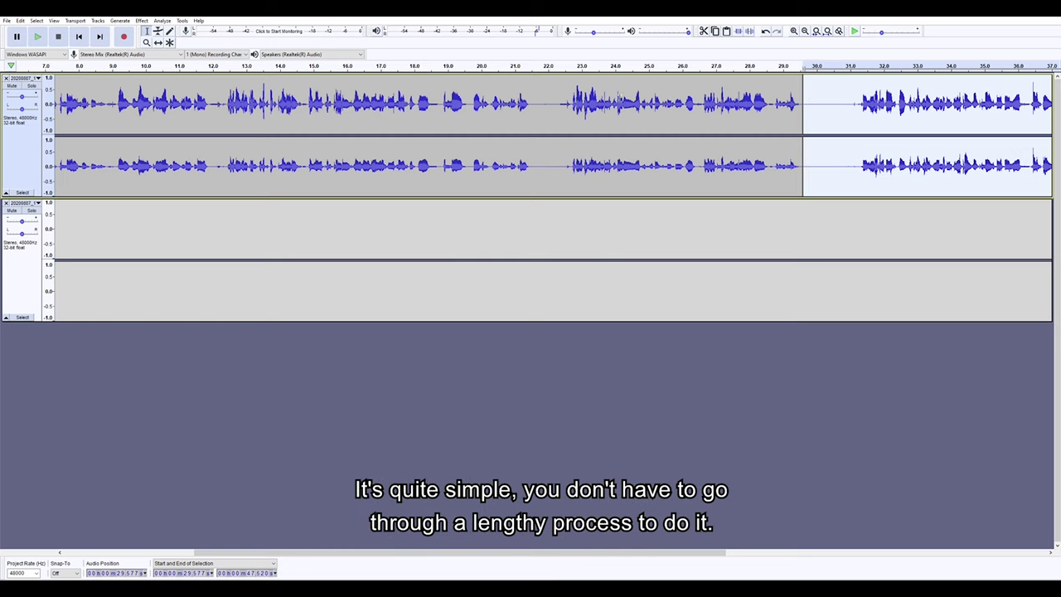
left_click(617, 99)
left_click(582, 66)
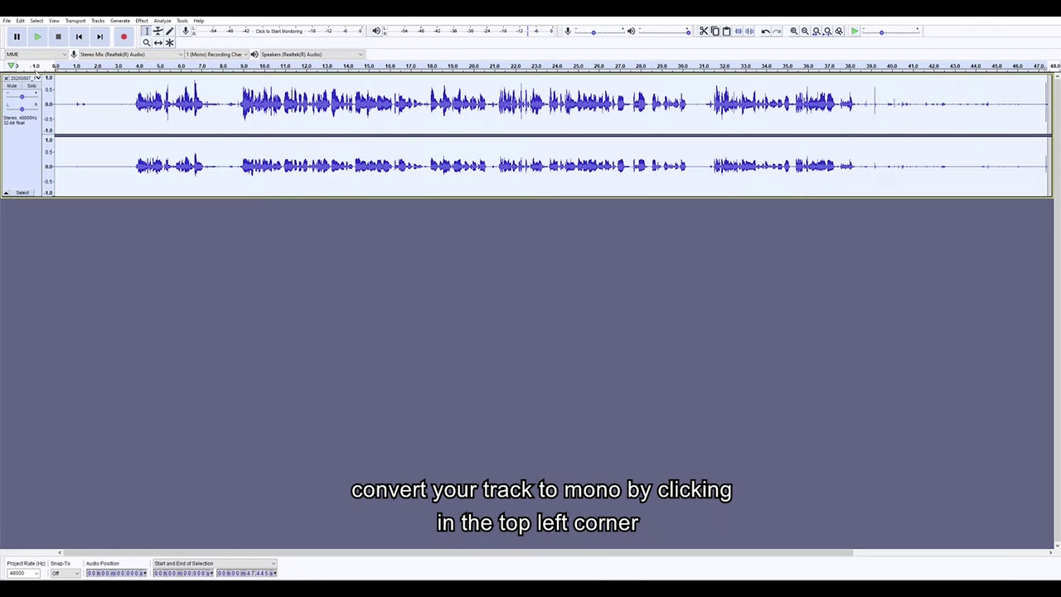
Split the stereo lecture track to mono and play it from 3.3 s.
left_click(24, 77)
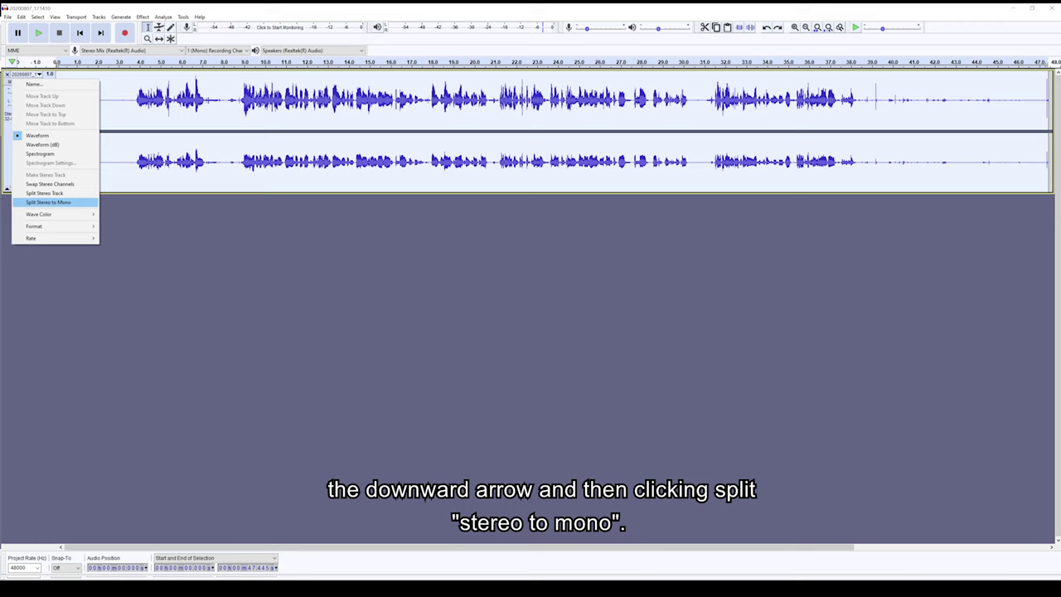
left_click(48, 202)
left_click(128, 108)
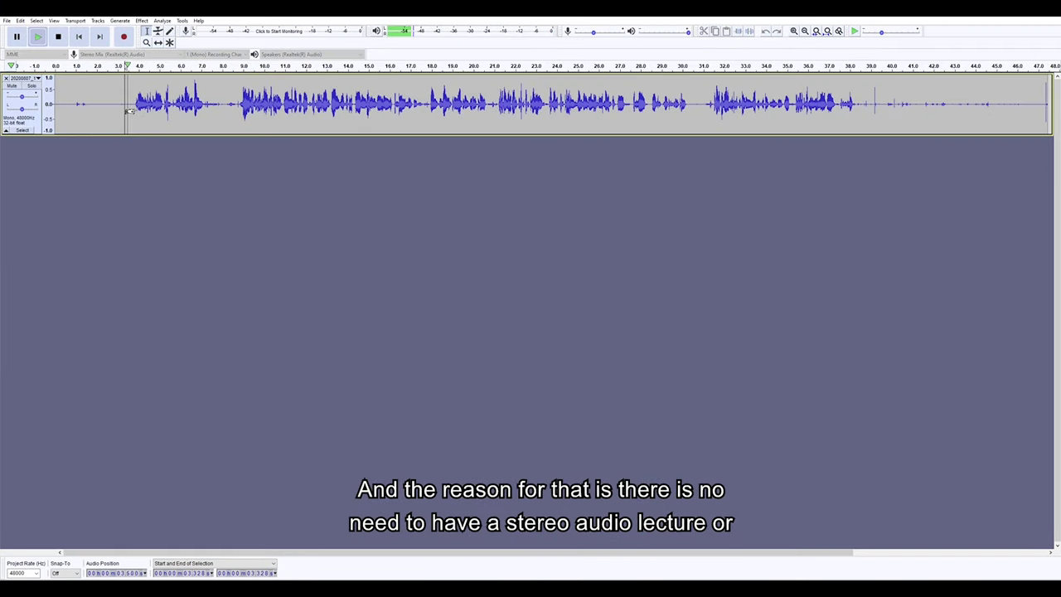
key("space")
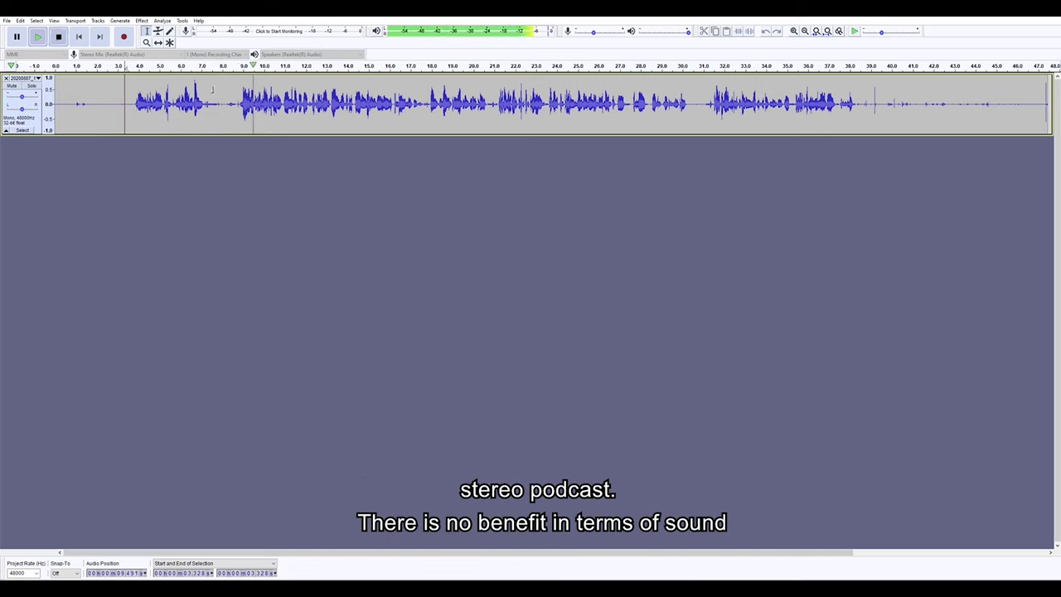
key("space")
key("space")
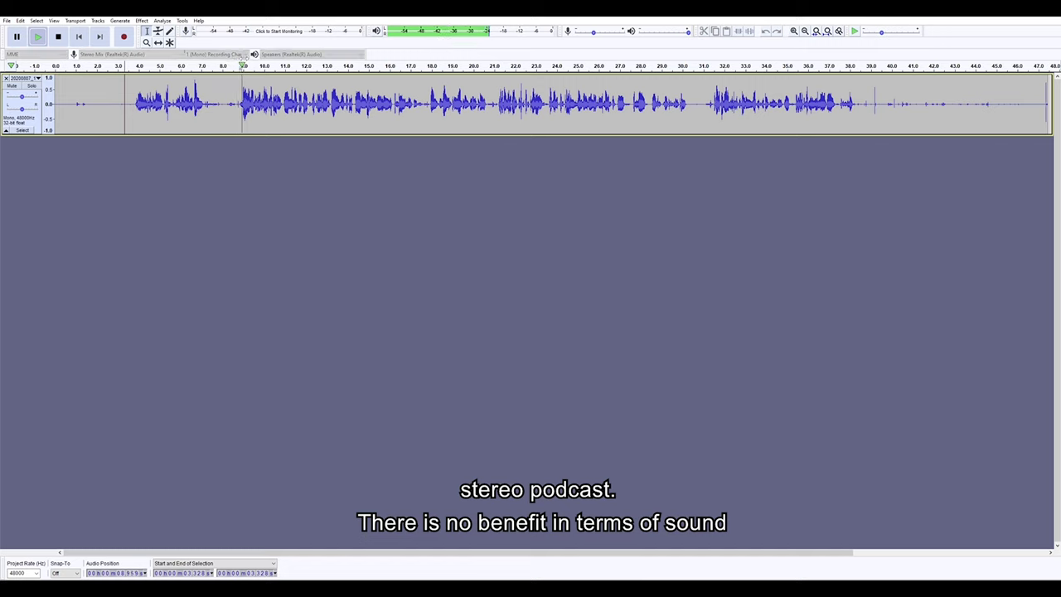
Play from about 8.5 s, adjust playback volume, and select audio from 0.5 s to 8.4 s.
left_click(234, 66)
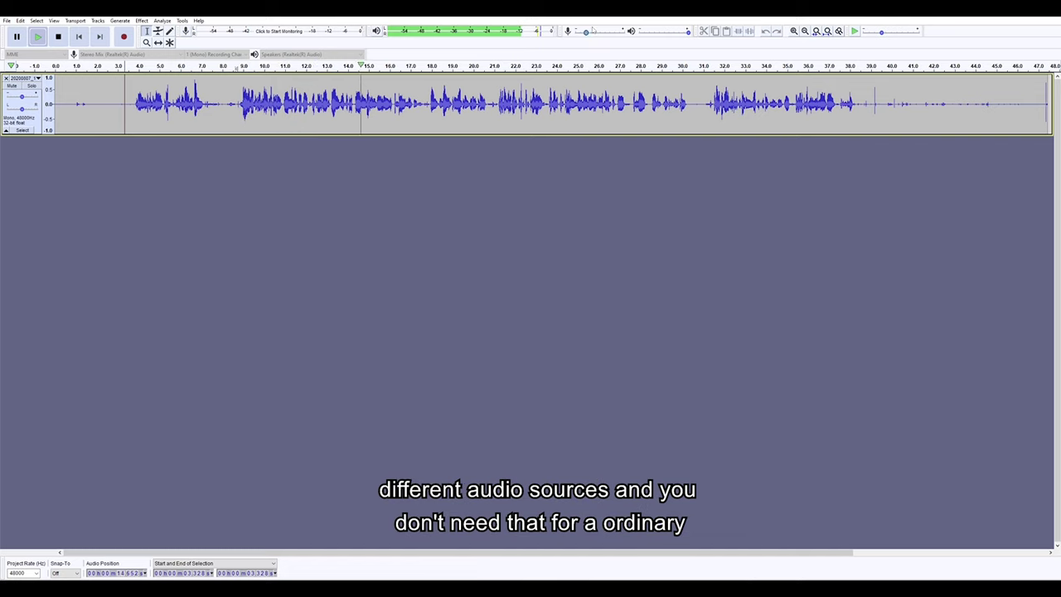
left_click(668, 30)
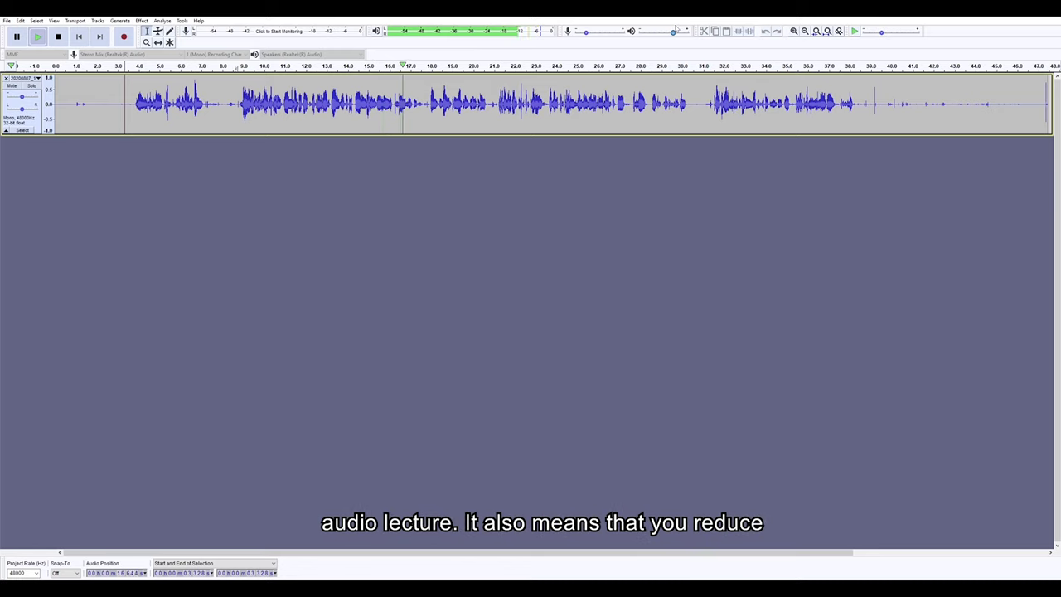
left_click_drag(668, 30, 673, 31)
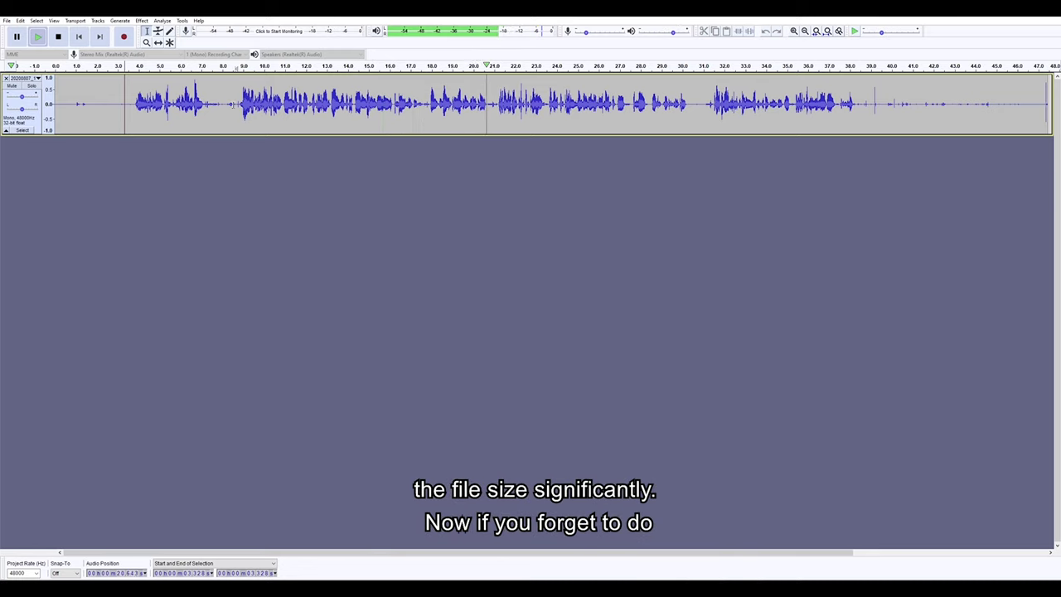
left_click_drag(229, 106, 45, 98)
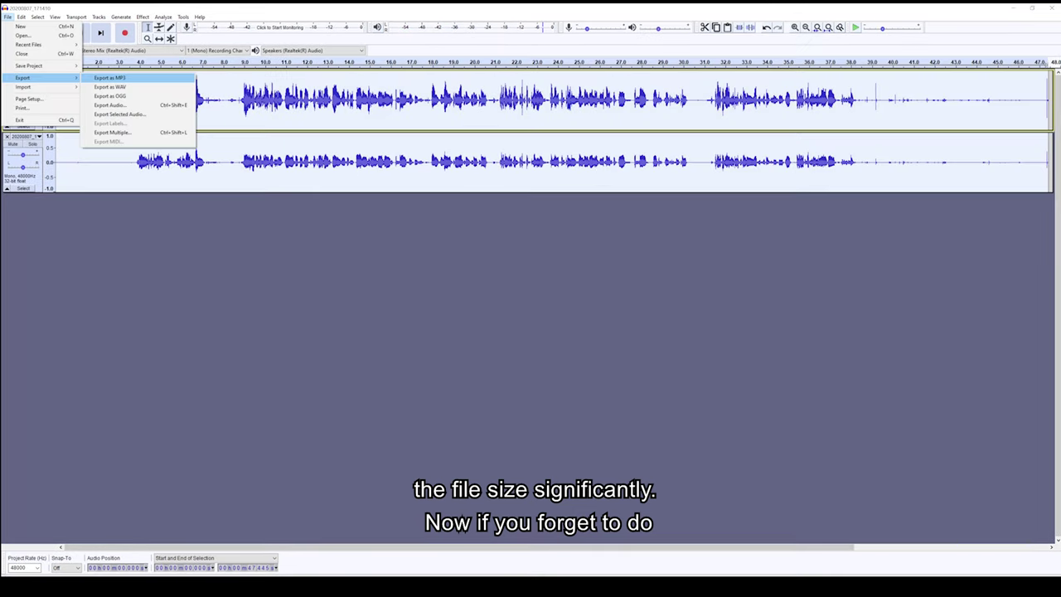